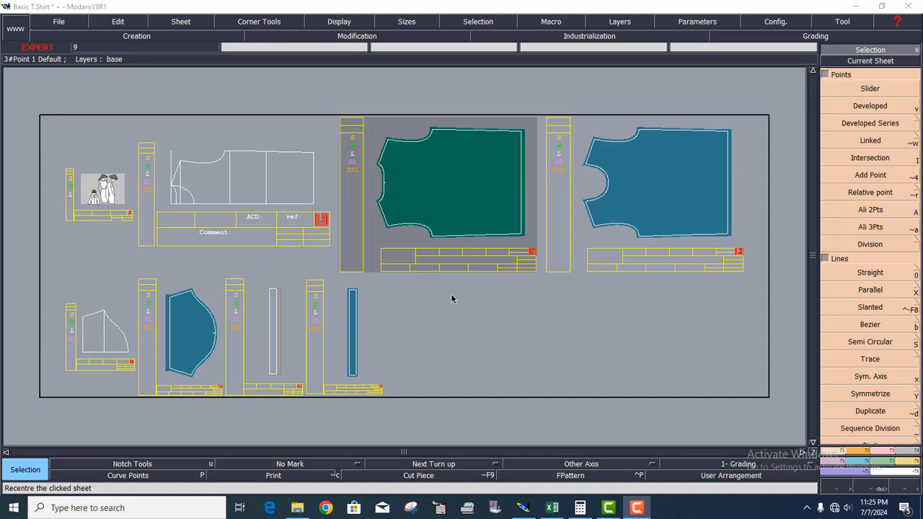
Bring the back body sheet into close view and enter BACK 1X1 as its comment
{"action": "left_click", "coordinate": [874, 60]}
{"action": "left_click", "coordinate": [423, 182]}
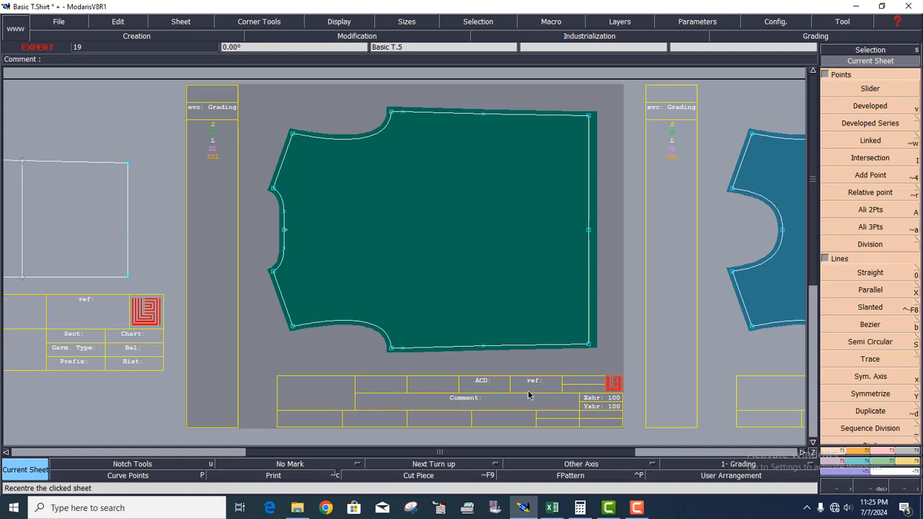
{"action": "left_click", "coordinate": [120, 23]}
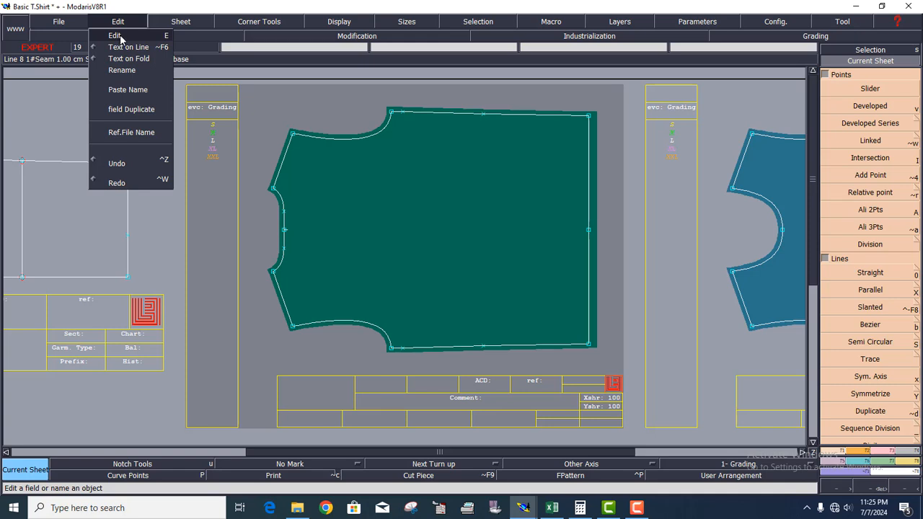
{"action": "left_click", "coordinate": [115, 36]}
{"action": "left_click", "coordinate": [483, 400]}
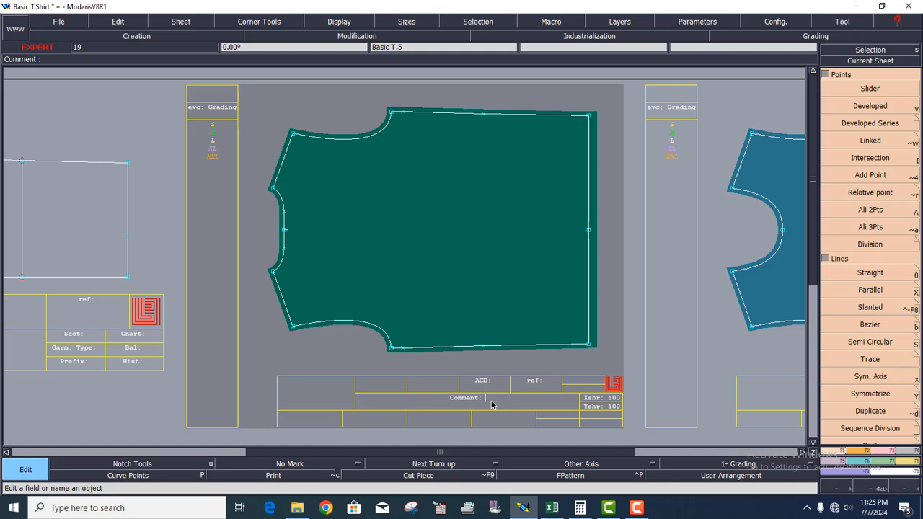
{"action": "type", "text": "BACK"}
{"action": "type", "text": " PART"}
{"action": "key", "text": "BackSpace"}
{"action": "key", "text": "BackSpace"}
{"action": "key", "text": "BackSpace"}
{"action": "key", "text": "BackSpace"}
{"action": "type", "text": "1X1"}
{"action": "key", "text": "Return"}
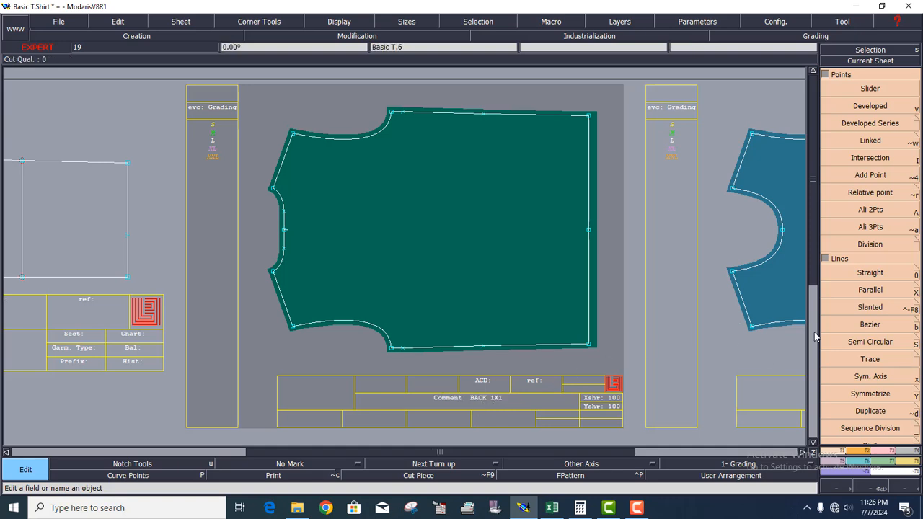
Bring the front body sheet into close view and enter FRONT 1X1 as its comment
{"action": "key", "text": "j"}
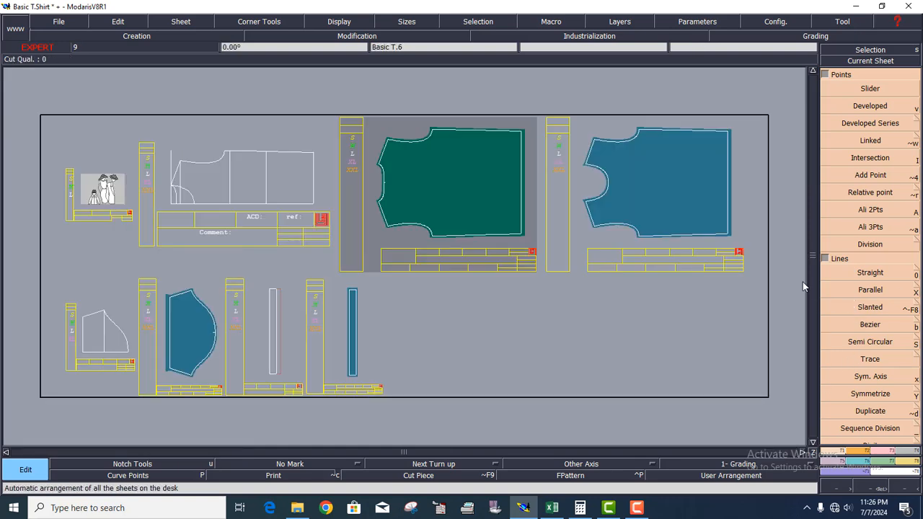
{"action": "left_click", "coordinate": [853, 61]}
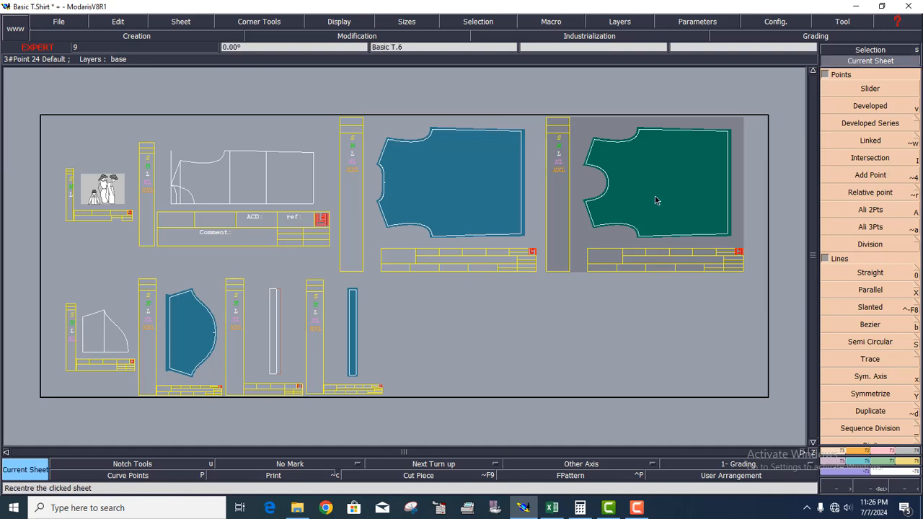
{"action": "left_click", "coordinate": [655, 198]}
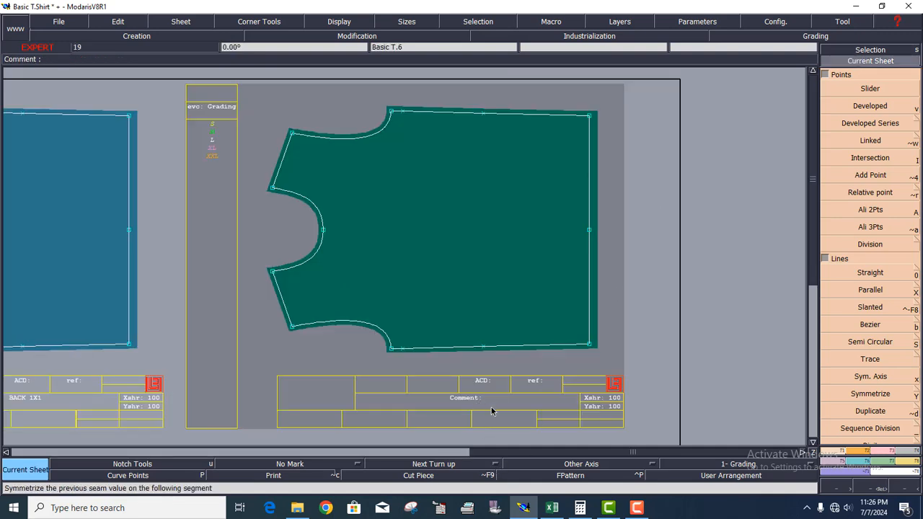
{"action": "left_click", "coordinate": [119, 23]}
{"action": "left_click", "coordinate": [115, 35]}
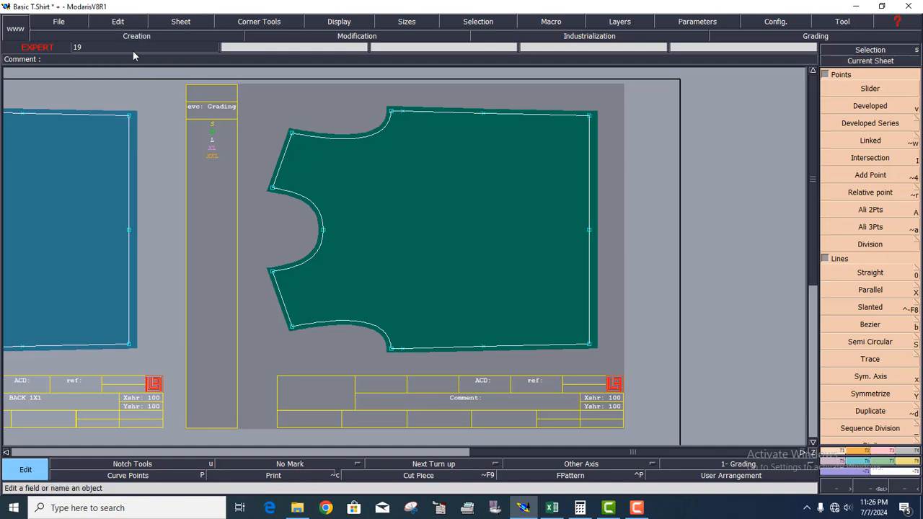
{"action": "left_click", "coordinate": [483, 399]}
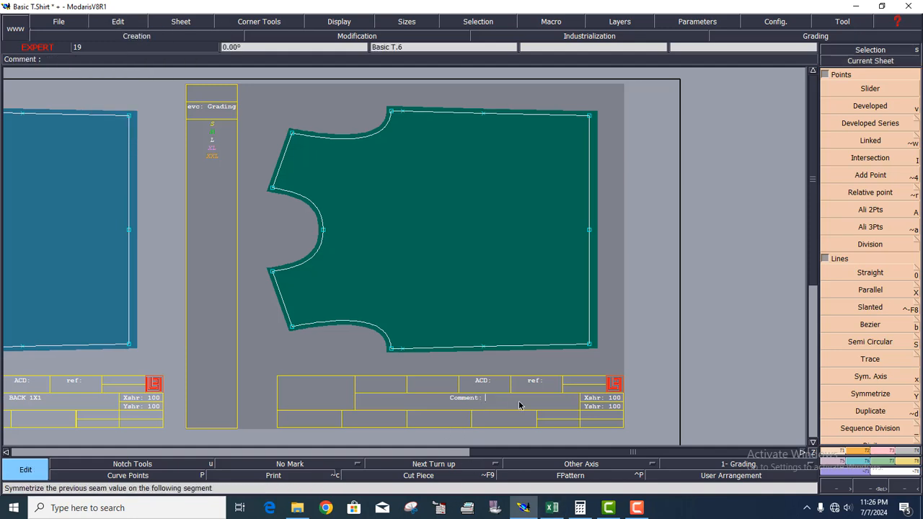
{"action": "type", "text": "fONT"}
{"action": "key", "text": "BackSpace"}
{"action": "key", "text": "BackSpace"}
{"action": "type", "text": "RONT 1X1"}
{"action": "key", "text": "Return"}
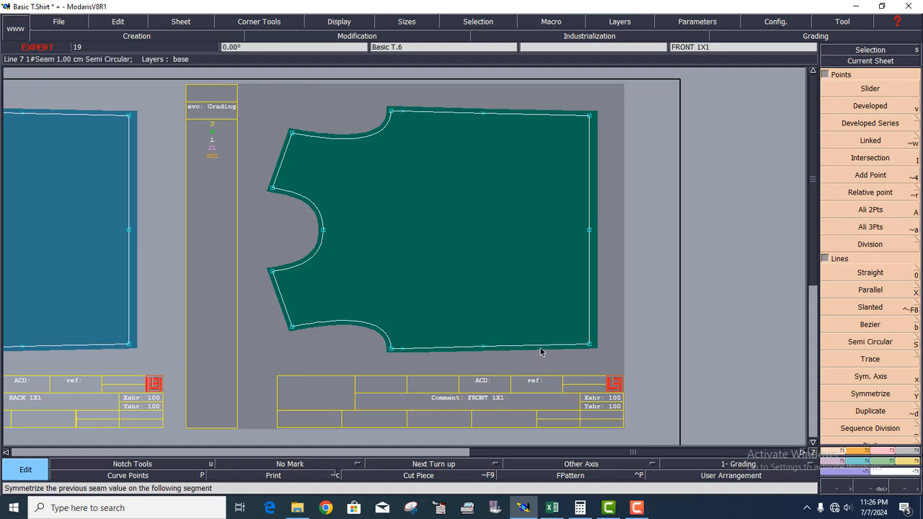
Bring the seamed sleeve sheet into close view and enter SLEEVE 1X2 as its comment
{"action": "key", "text": "j"}
{"action": "left_click", "coordinate": [192, 336]}
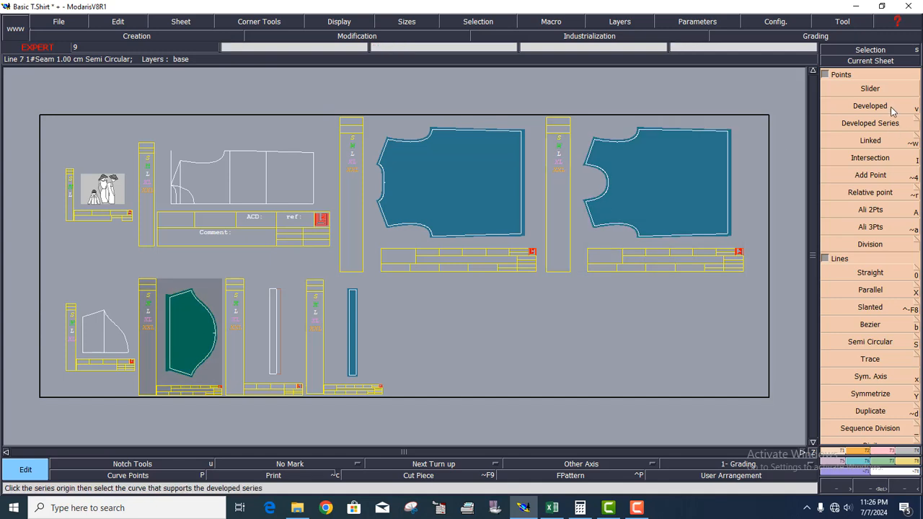
{"action": "left_click", "coordinate": [869, 62]}
{"action": "left_click", "coordinate": [180, 336]}
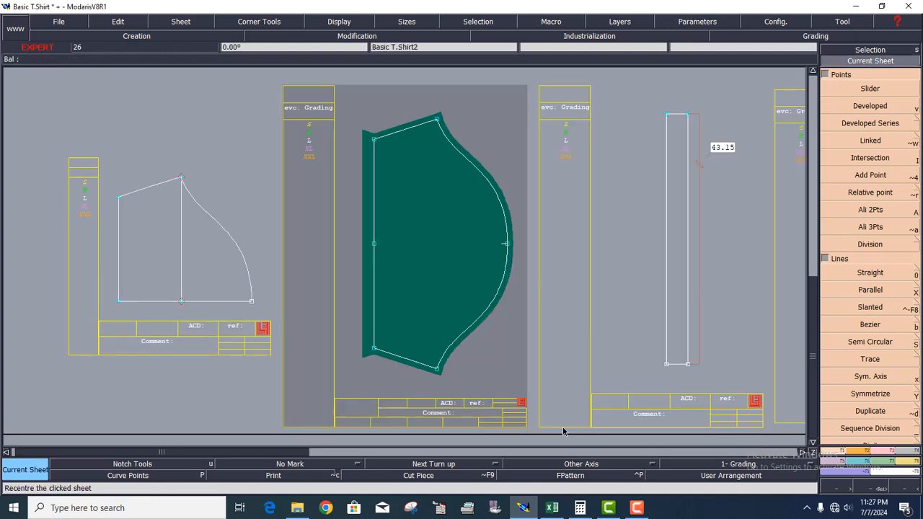
{"action": "left_click", "coordinate": [457, 417]}
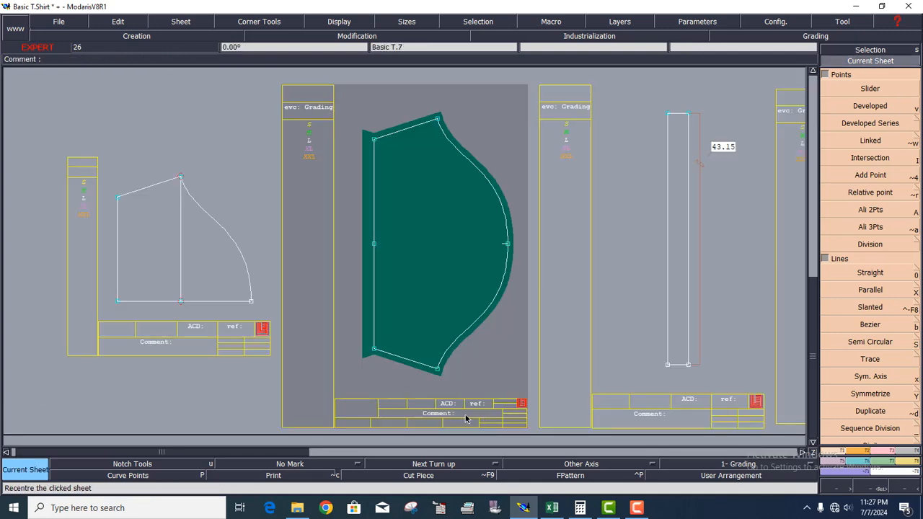
{"action": "left_click", "coordinate": [122, 26]}
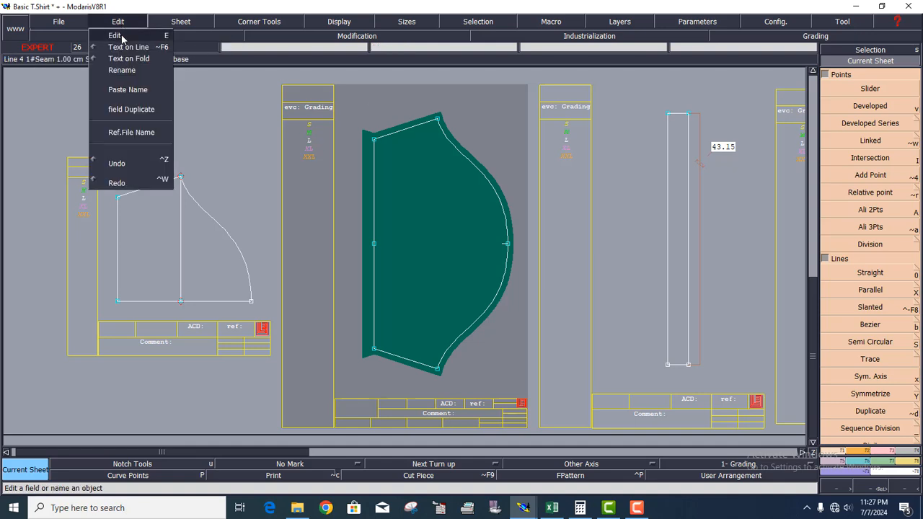
{"action": "left_click", "coordinate": [131, 35]}
{"action": "left_click", "coordinate": [455, 416]}
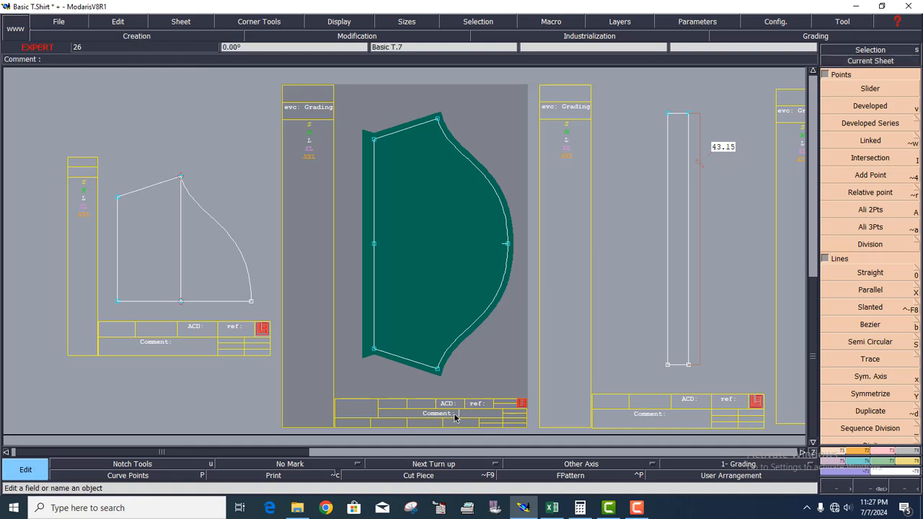
{"action": "left_click", "coordinate": [124, 27]}
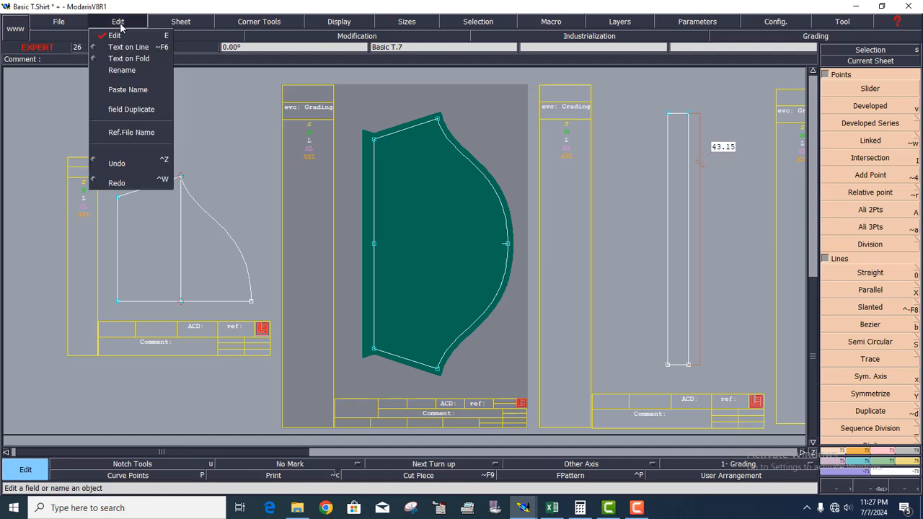
{"action": "left_click", "coordinate": [387, 190]}
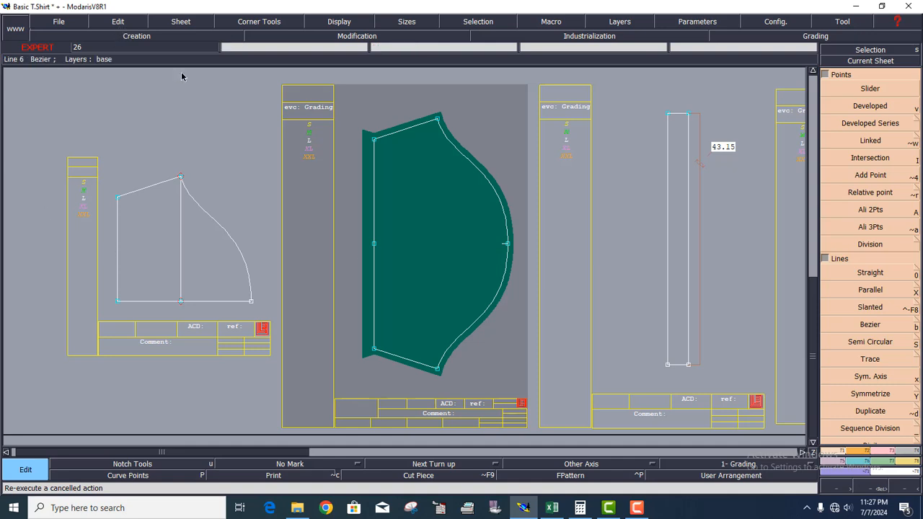
{"action": "left_click", "coordinate": [456, 417]}
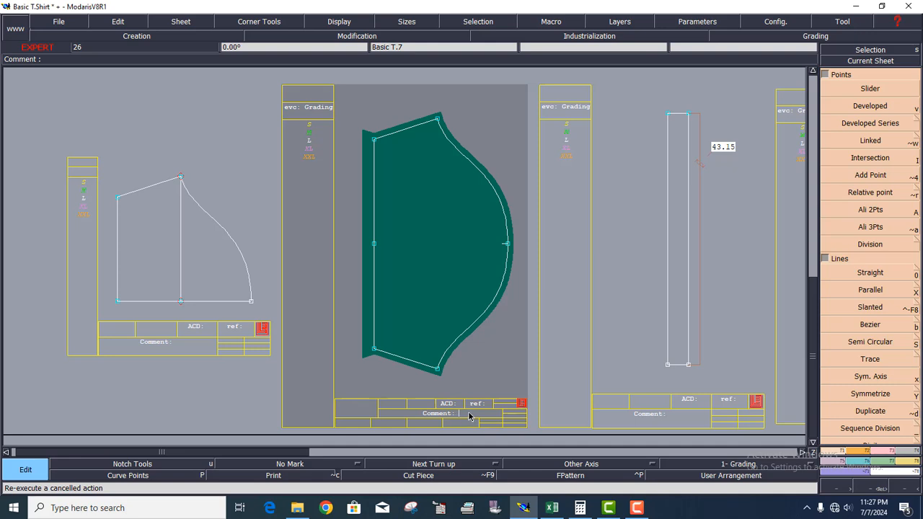
{"action": "type", "text": "SLEEVE 1X2"}
{"action": "key", "text": "Return"}
Enlarge the title block of the seamed neck rib sheet and enter NECK RIB 1X1 as its comment
{"action": "key", "text": "j"}
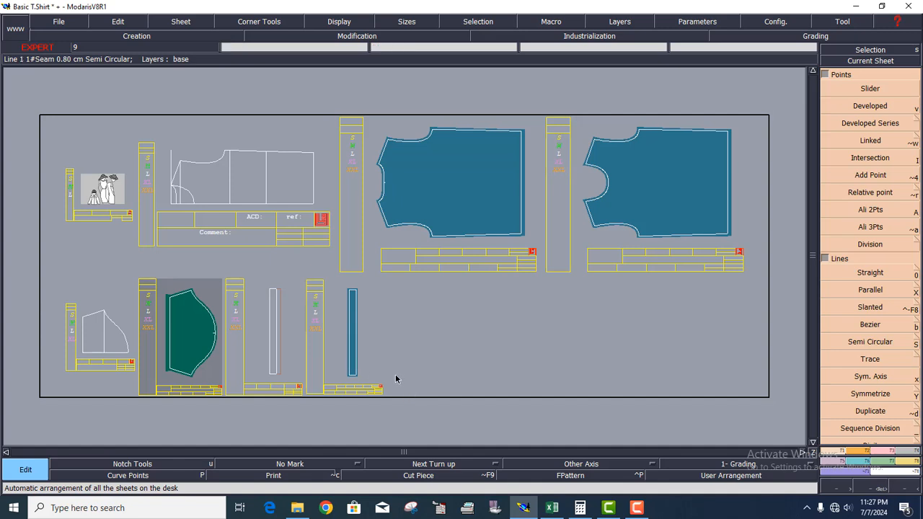
{"action": "left_click", "coordinate": [338, 339]}
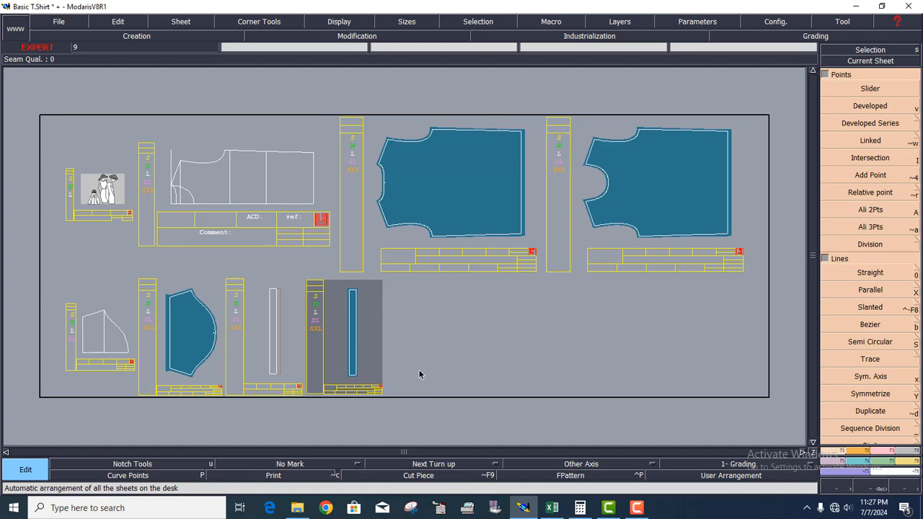
{"action": "key", "text": "Return"}
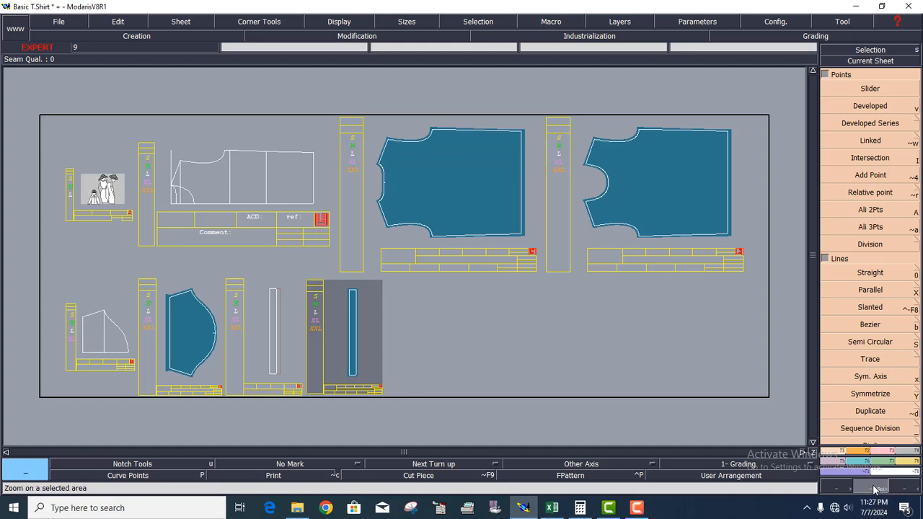
{"action": "left_click_drag", "start_coordinate": [306, 337], "coordinate": [425, 400]}
{"action": "left_click_drag", "start_coordinate": [149, 297], "coordinate": [527, 437]}
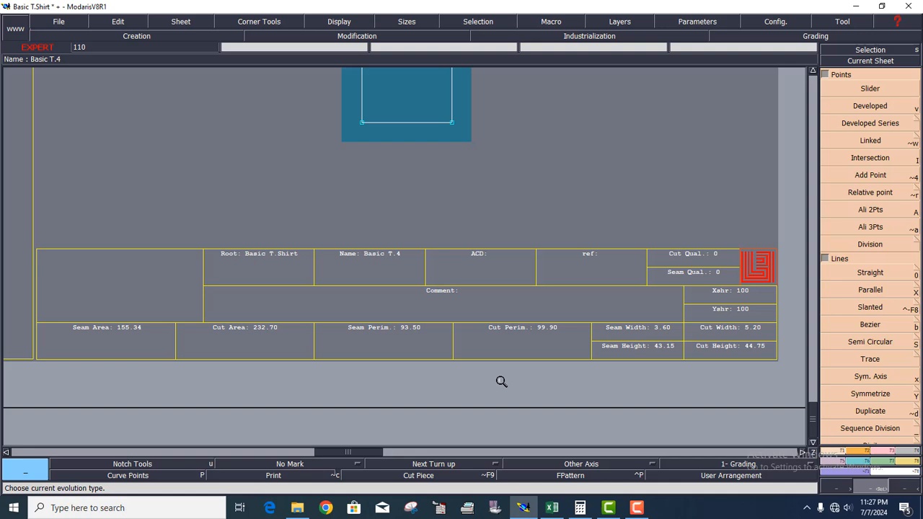
{"action": "left_click", "coordinate": [124, 22]}
{"action": "left_click", "coordinate": [127, 36]}
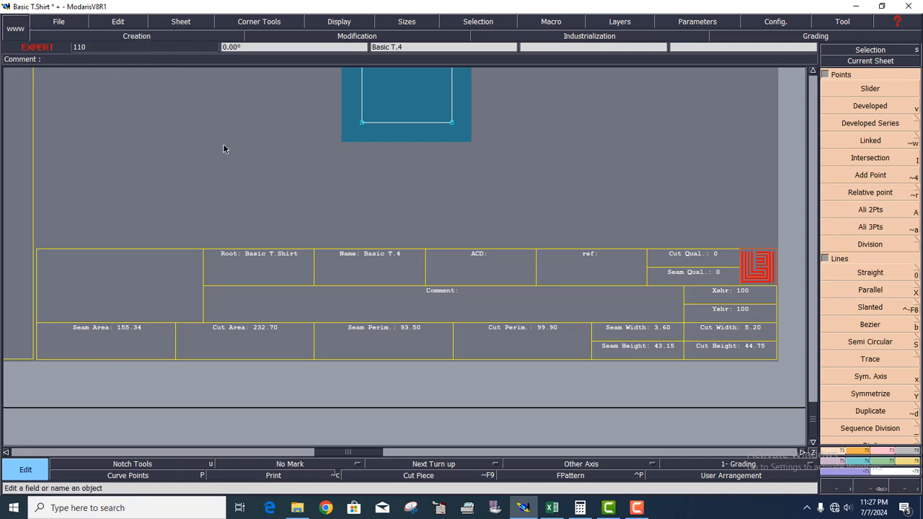
{"action": "left_click", "coordinate": [459, 295]}
{"action": "type", "text": "NECK RIB 1X1"}
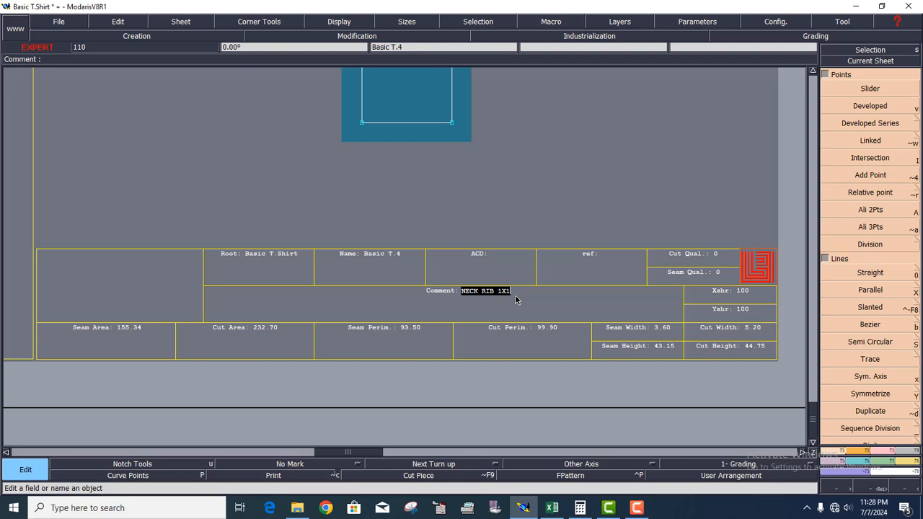
{"action": "key", "text": "Return"}
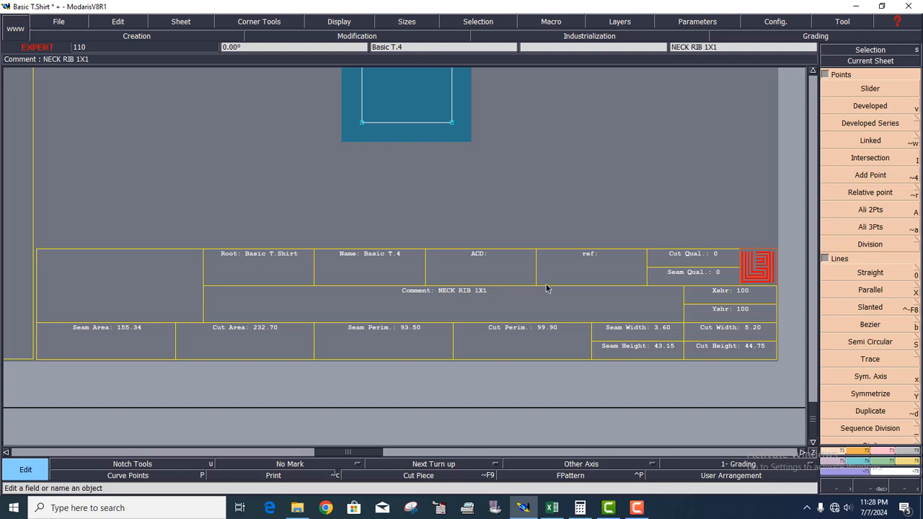
Draw a horizontal Grain Line Axis 'DF' about 34 cm long along the middle of the back piece
{"action": "key", "text": "j"}
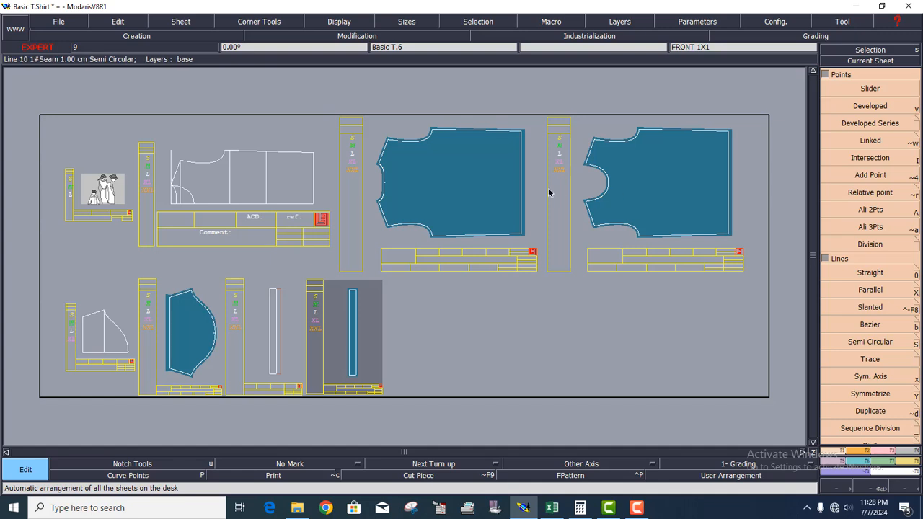
{"action": "left_click", "coordinate": [479, 193]}
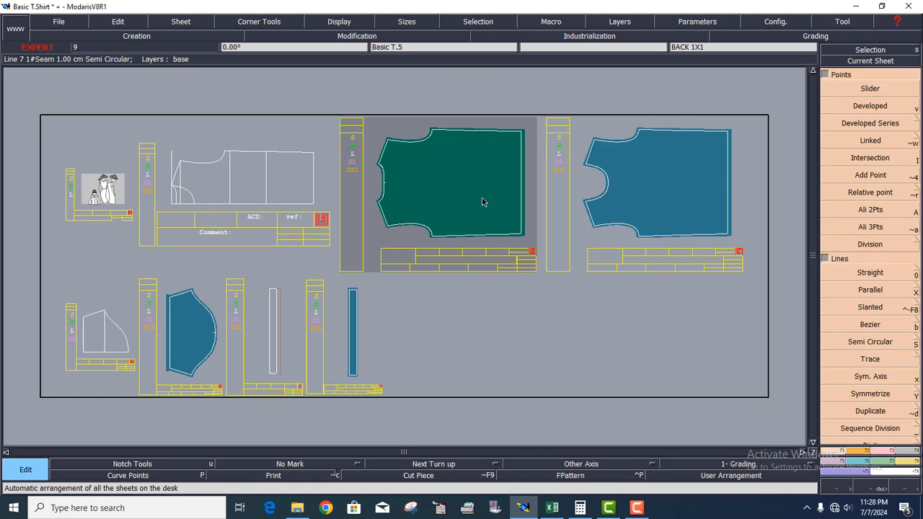
{"action": "left_click", "coordinate": [858, 62]}
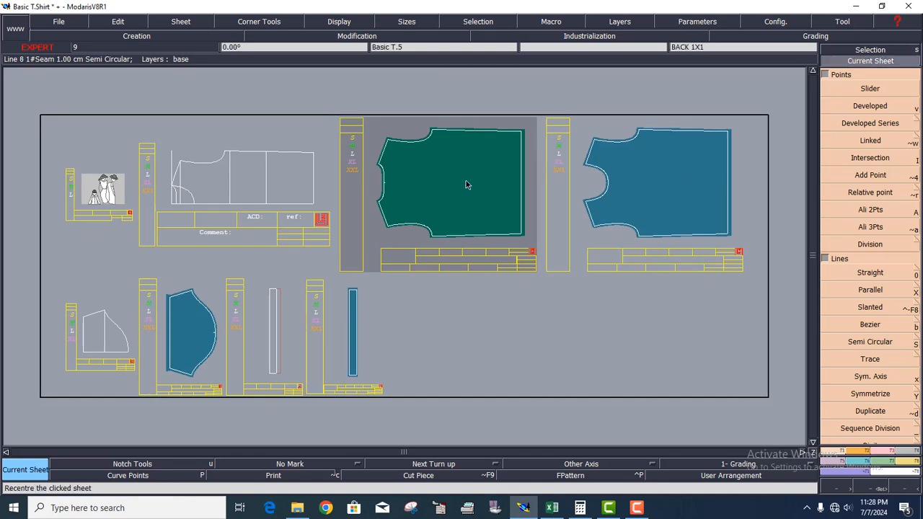
{"action": "left_click", "coordinate": [469, 179]}
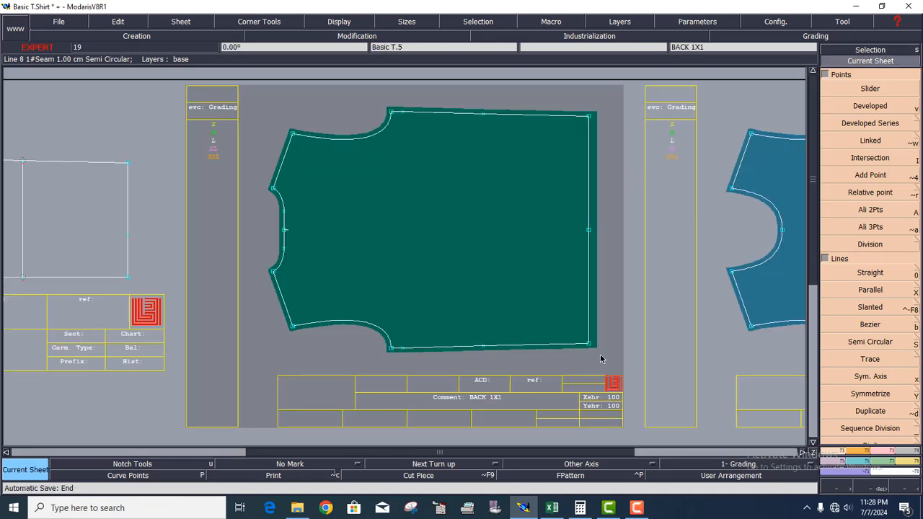
{"action": "left_click", "coordinate": [585, 467]}
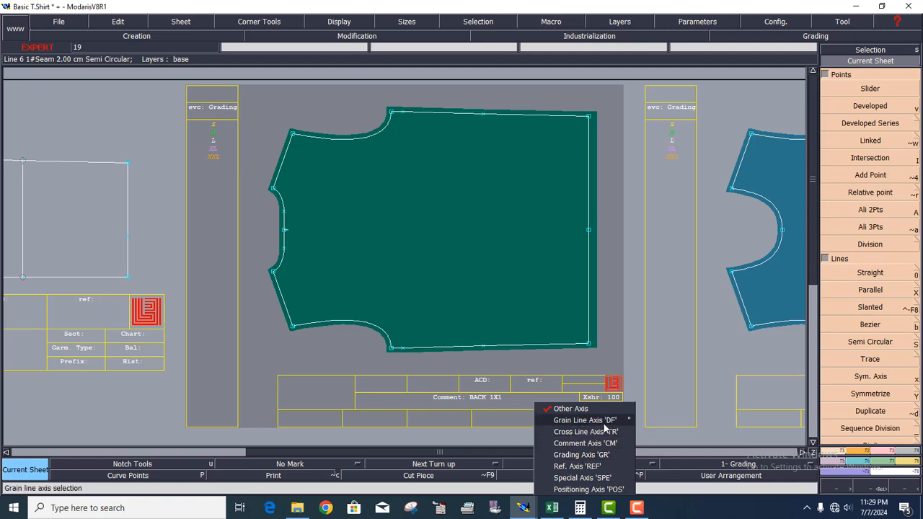
{"action": "left_click", "coordinate": [591, 424]}
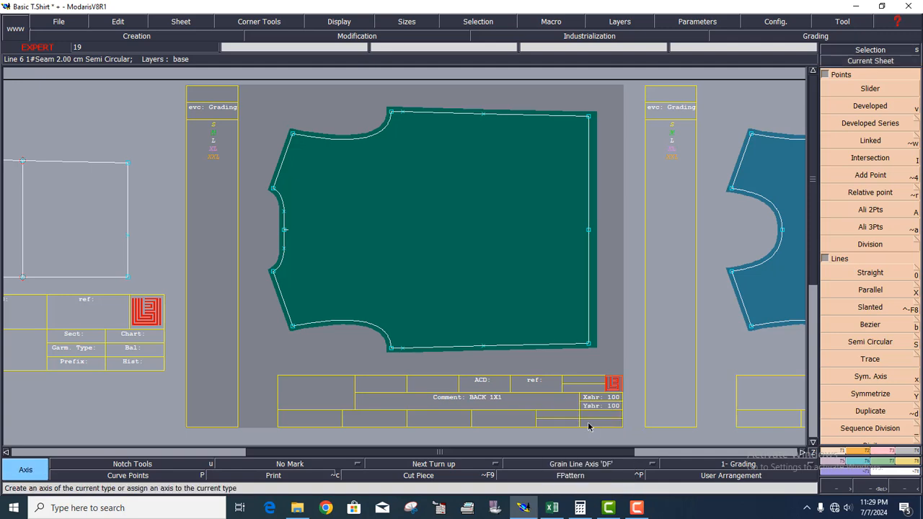
{"action": "left_click", "coordinate": [369, 230]}
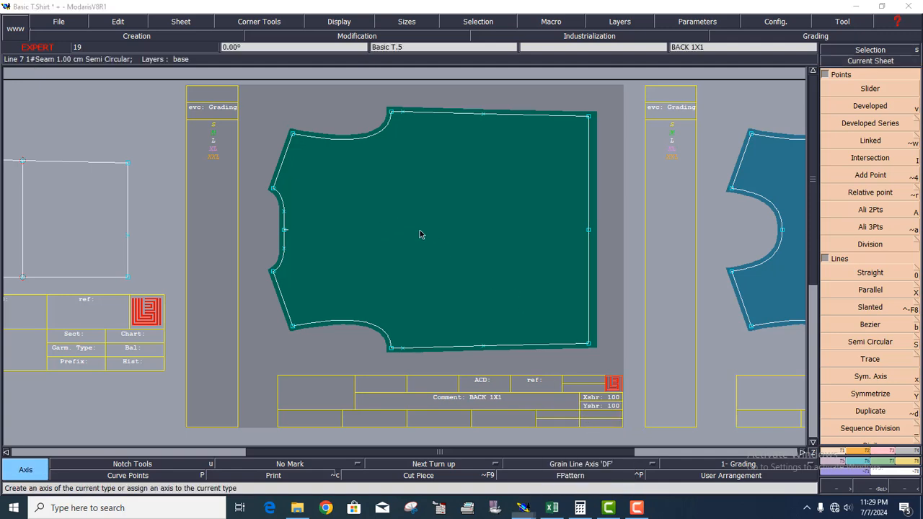
{"action": "left_click", "coordinate": [519, 232]}
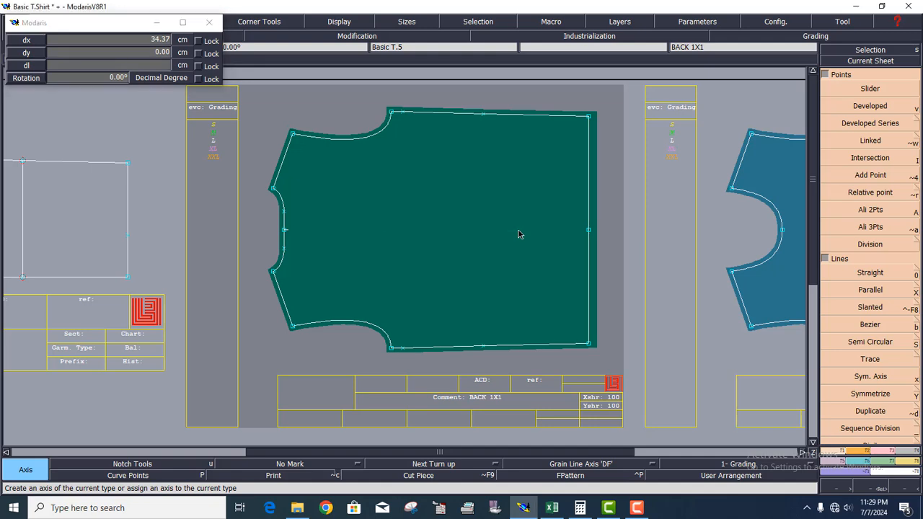
Redraw the back piece's horizontal grain line slightly longer and just below the centre of the piece
{"action": "left_click", "coordinate": [362, 245]}
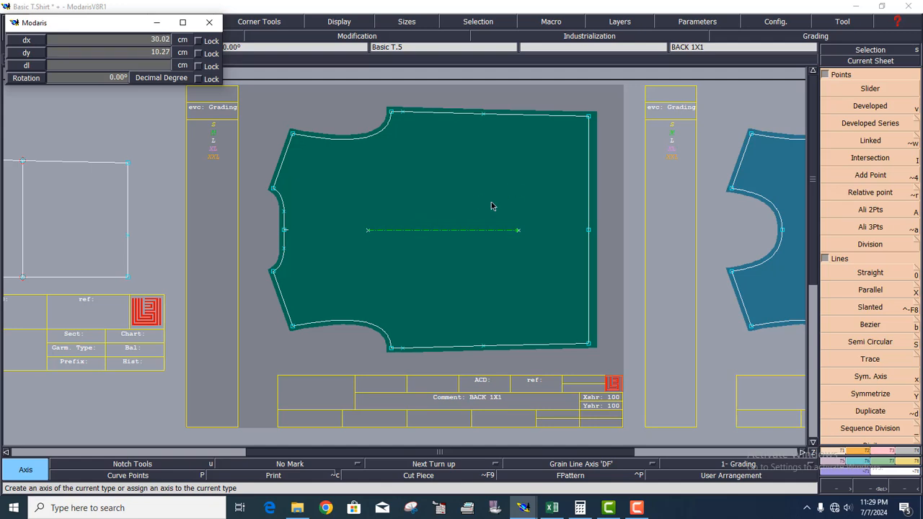
{"action": "key", "text": "ctrl"}
{"action": "left_click", "coordinate": [532, 276]}
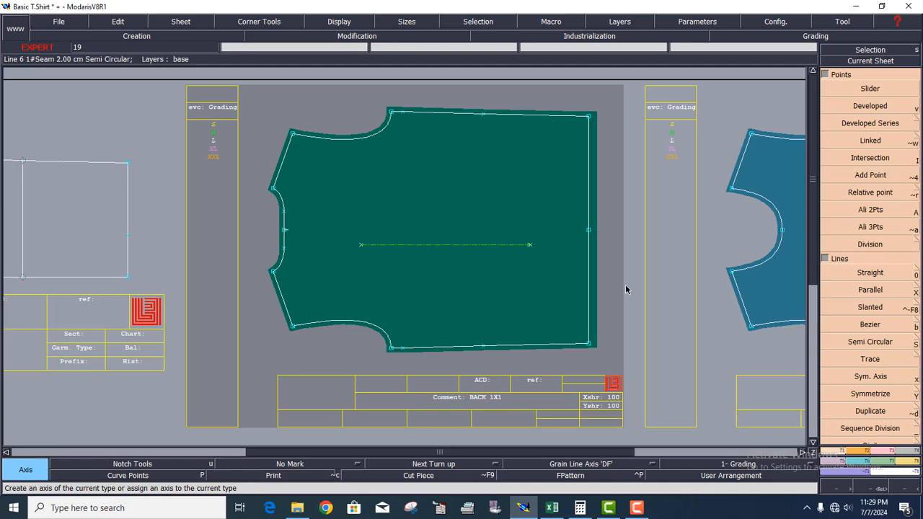
Replace the back piece's grain line with a longer horizontal one along the centre, from near the neckline almost to the hem
{"action": "key", "text": "ctrl+z"}
{"action": "key", "text": "ctrl+z"}
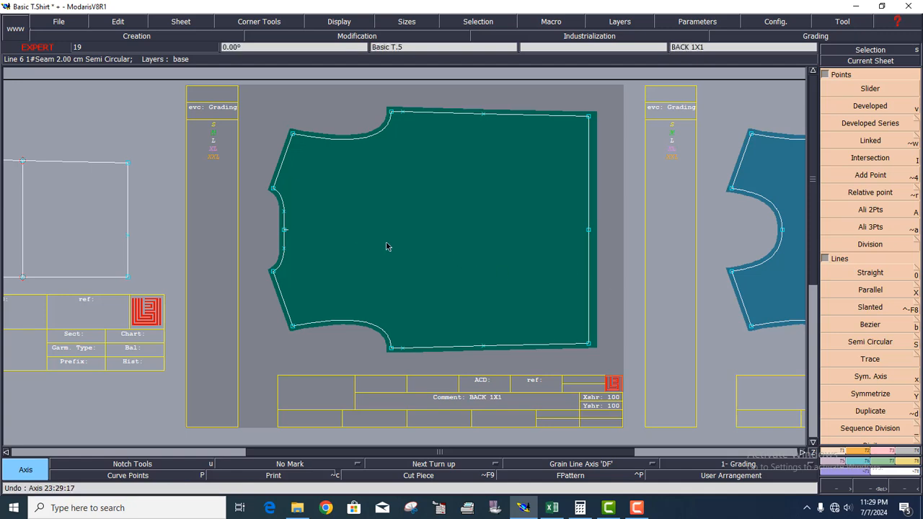
{"action": "left_click", "coordinate": [323, 230]}
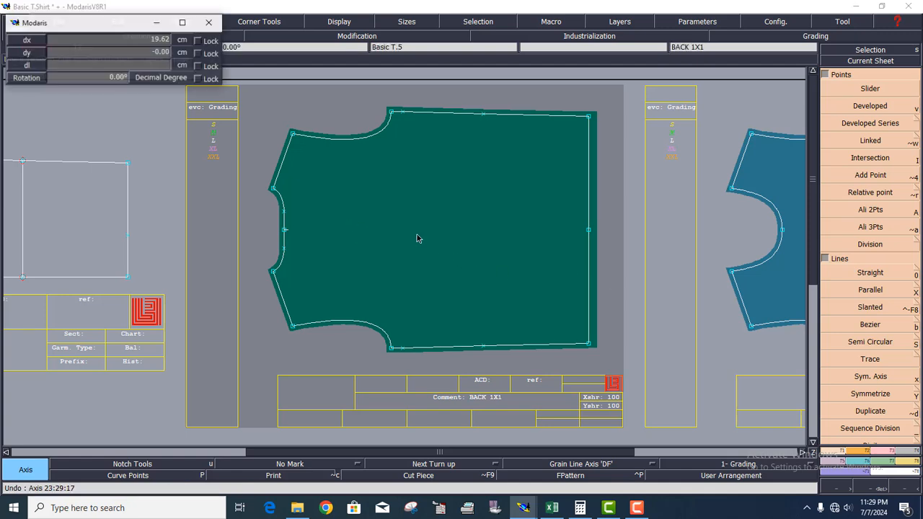
{"action": "left_click", "coordinate": [546, 243]}
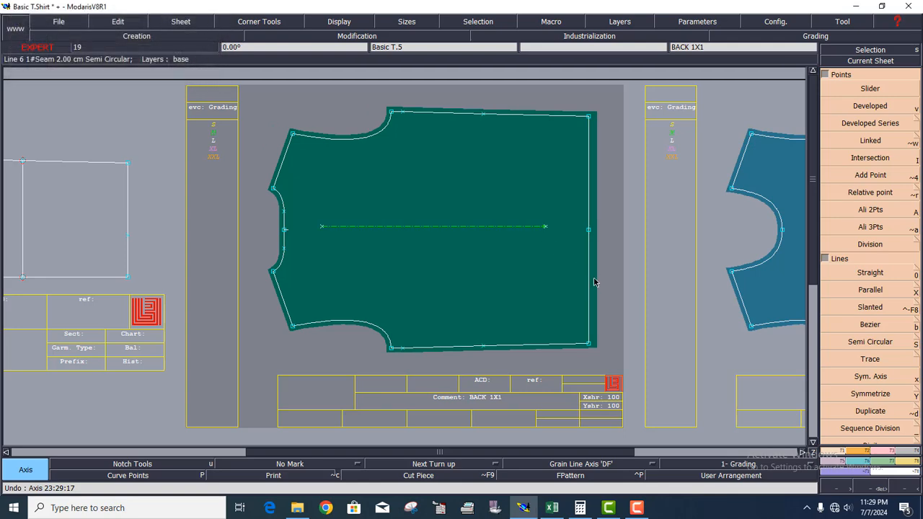
Draw a short horizontal Grain Line Axis 'DF' across the width of the seamed neck rib piece
{"action": "key", "text": "Page_Up"}
{"action": "key", "text": "Page_Up"}
{"action": "key", "text": "Page_Up"}
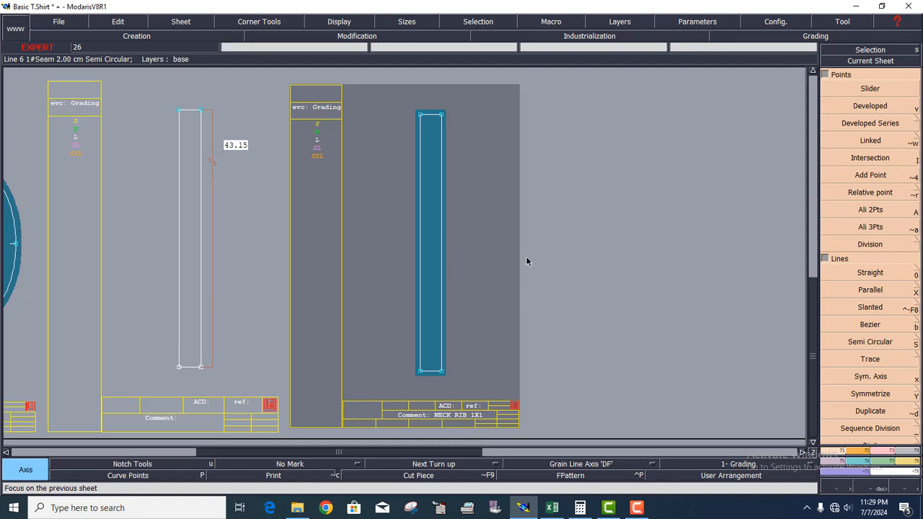
{"action": "key", "text": "Return"}
{"action": "left_click_drag", "start_coordinate": [506, 297], "coordinate": [527, 307]}
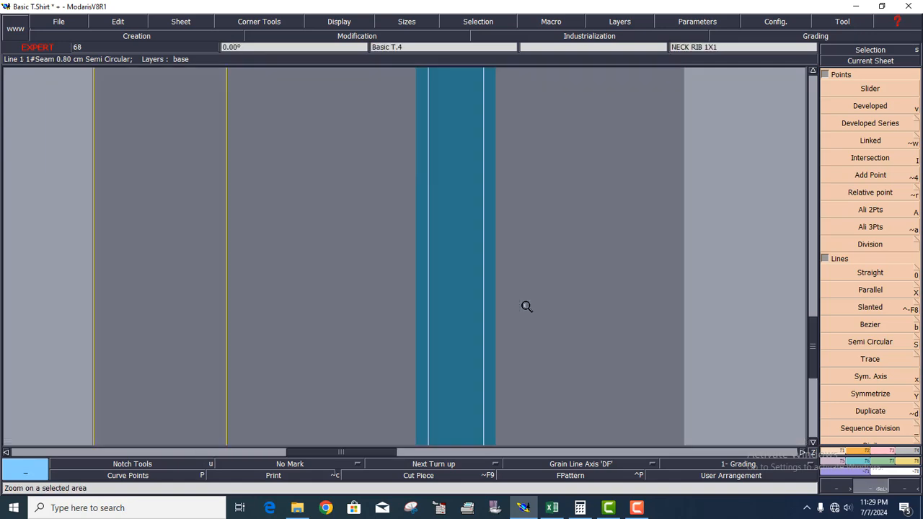
{"action": "left_click", "coordinate": [590, 468]}
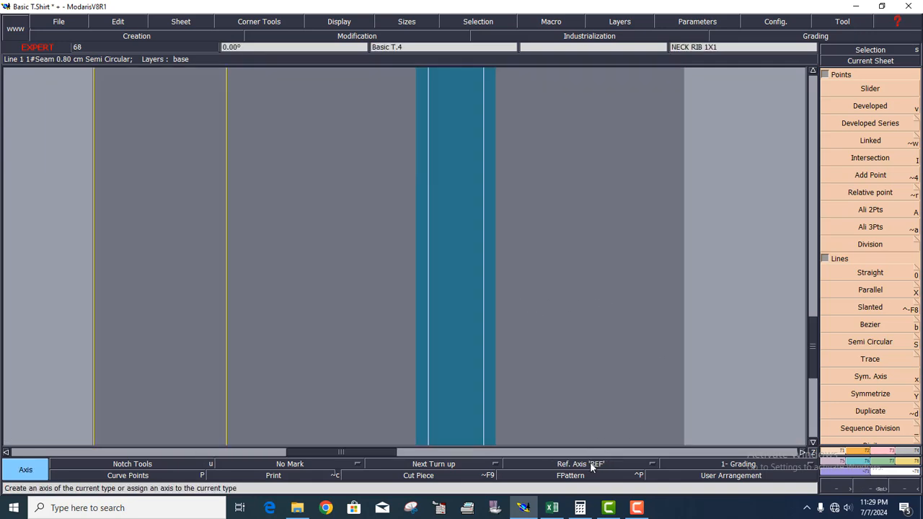
{"action": "right_click", "coordinate": [590, 467]}
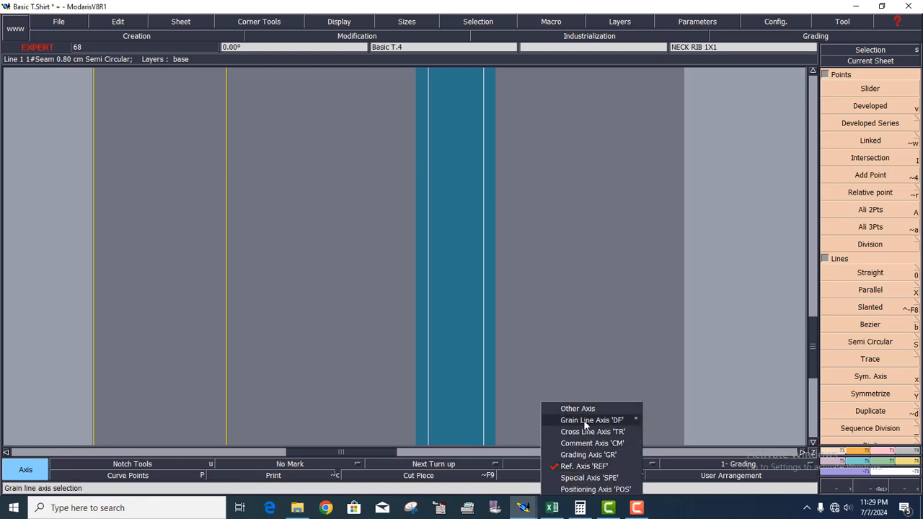
{"action": "left_click", "coordinate": [587, 421]}
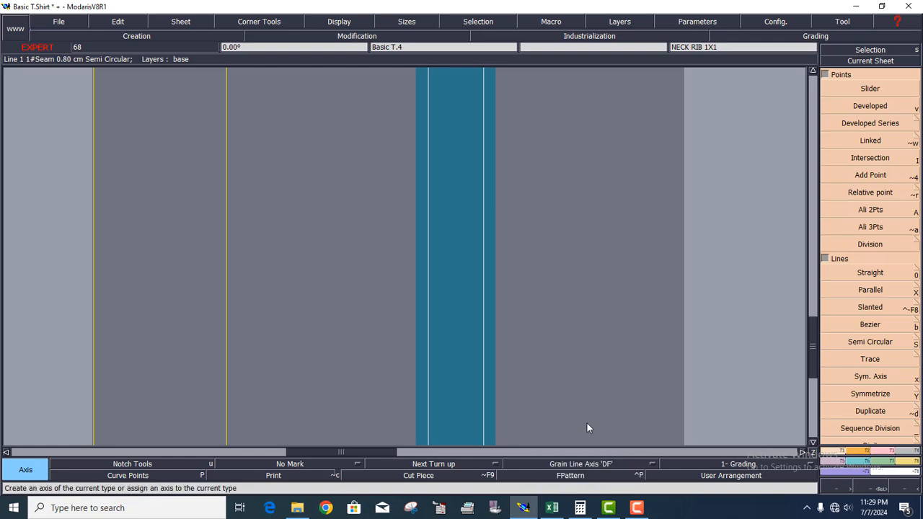
{"action": "left_click", "coordinate": [435, 188]}
{"action": "left_click", "coordinate": [466, 188]}
Draw a horizontal Grain Line Axis 'DF' through the middle of the seamed sleeve piece, from near the hem towards the cap
{"action": "key", "text": "Page_Up"}
{"action": "key", "text": "Page_Up"}
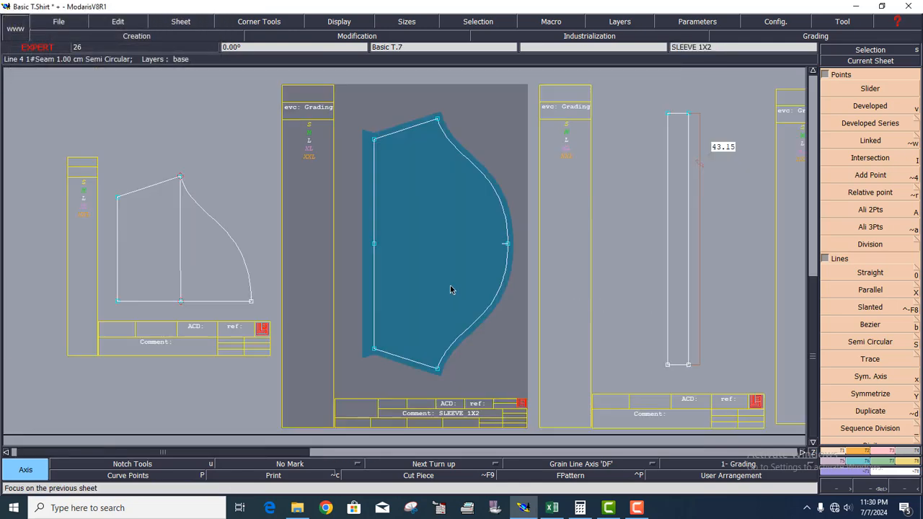
{"action": "left_click", "coordinate": [390, 241]}
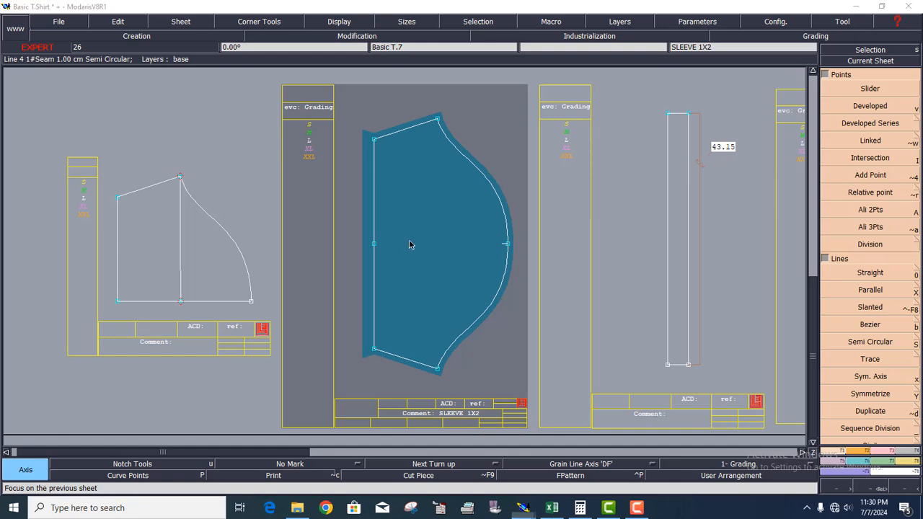
{"action": "left_click", "coordinate": [481, 242]}
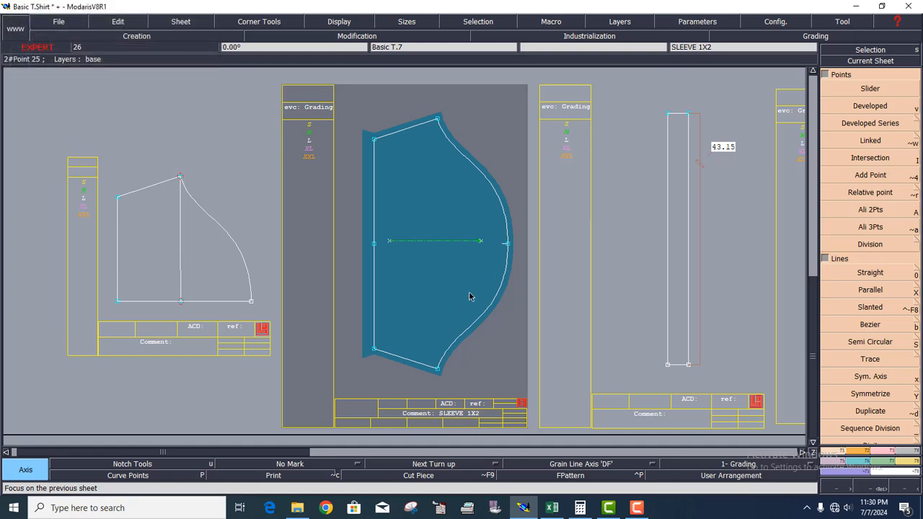
Draw a horizontal Grain Line Axis 'DF' along the centre of the front piece and automatically arrange all the sheets
{"action": "key", "text": "Page_Up"}
{"action": "key", "text": "Page_Up"}
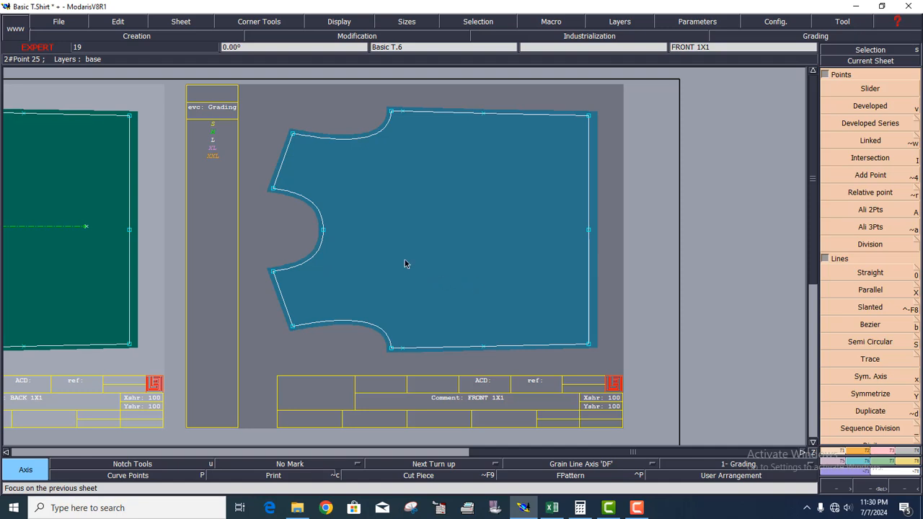
{"action": "left_click", "coordinate": [362, 228]}
{"action": "left_click", "coordinate": [554, 229]}
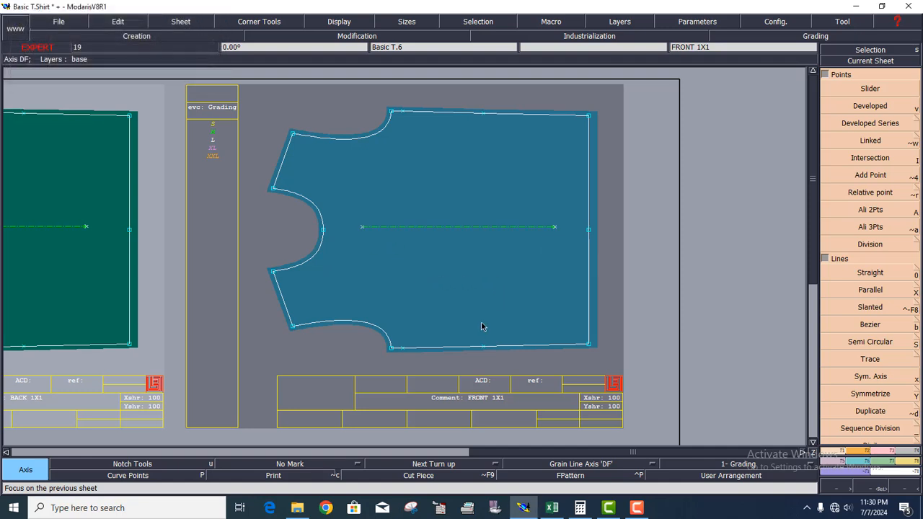
{"action": "key", "text": "j"}
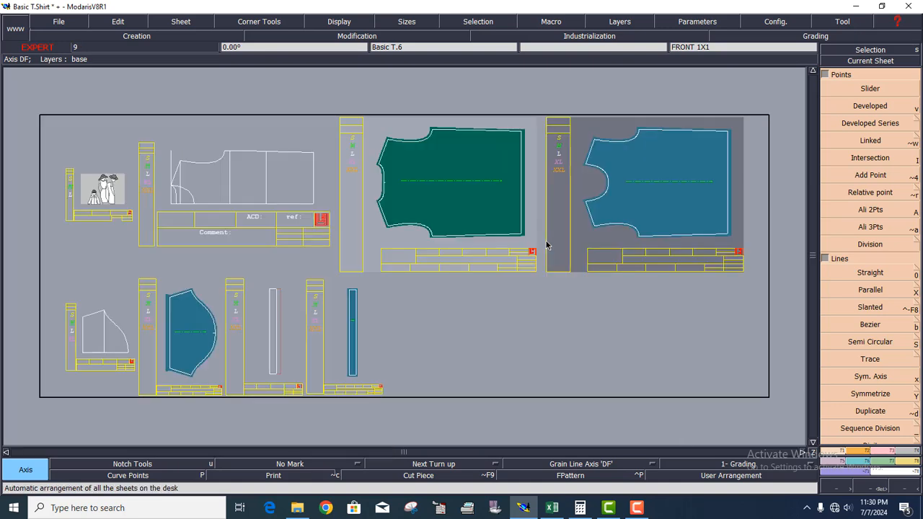